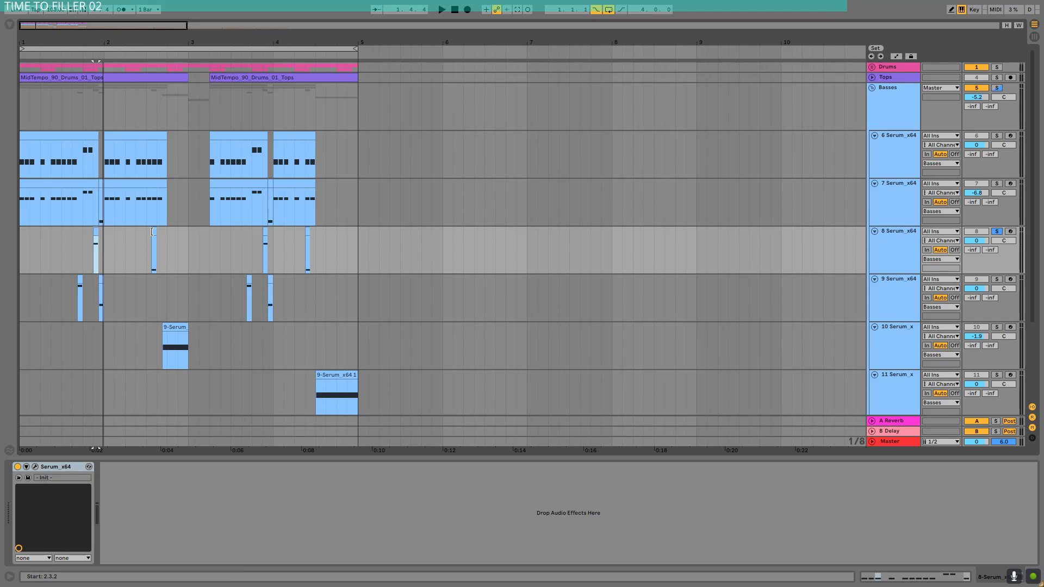
Step: Solo the 9 Serum track and audition its short filler clip in bar 1
click(154, 232)
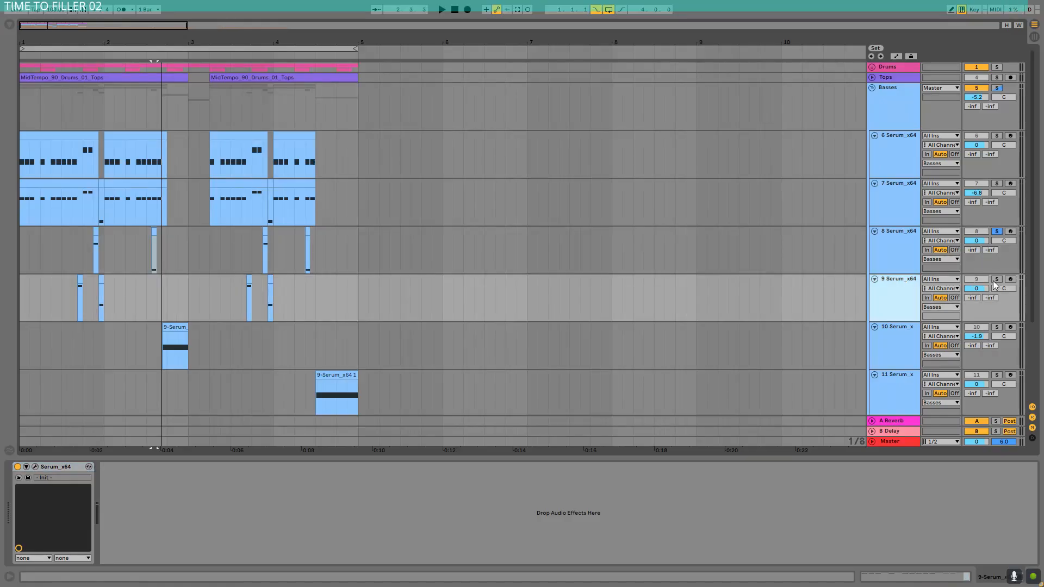
click(996, 280)
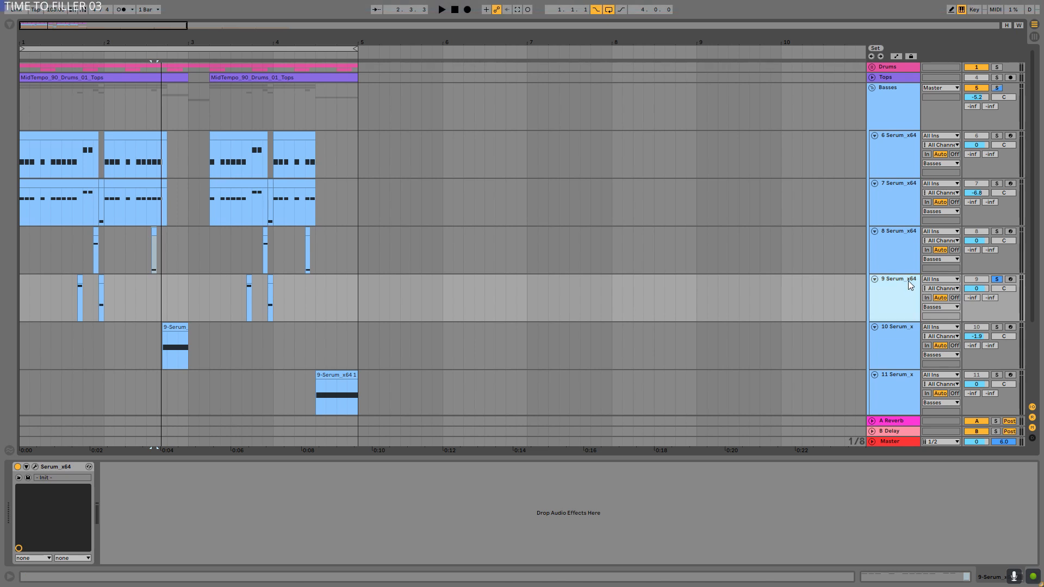
click(79, 277)
key(space)
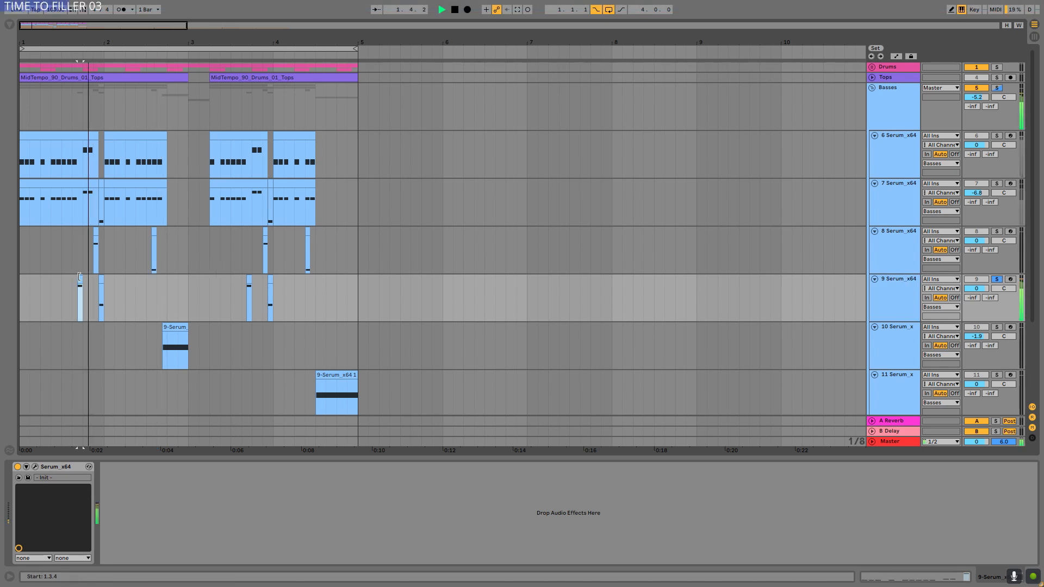
key(space)
key(space)
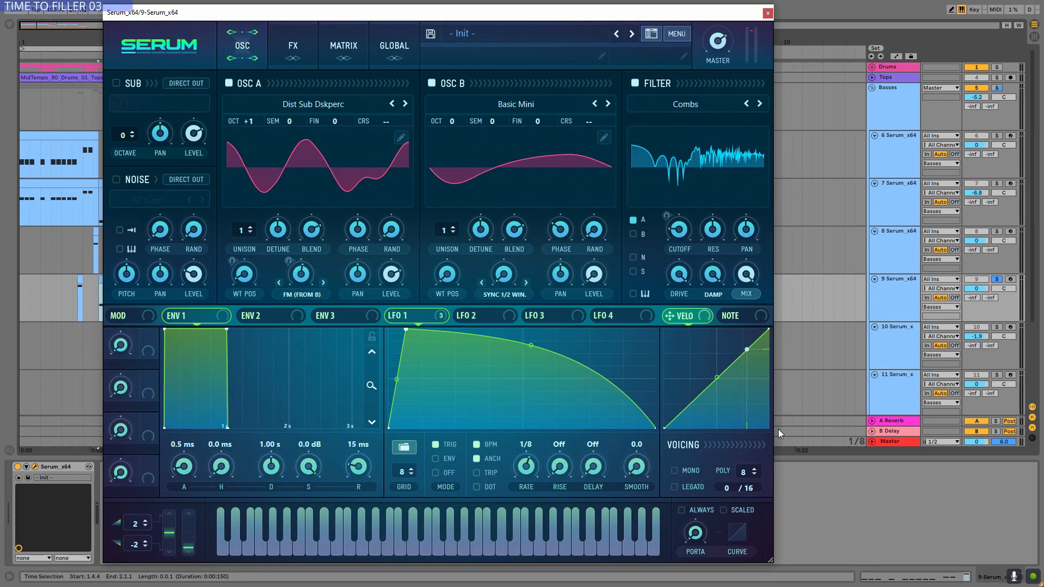
Step: Look through the Digital wavetables for oscillator A in the track 9 Serum patch, and show the patch's effects
click(308, 106)
mouse_move(282, 133)
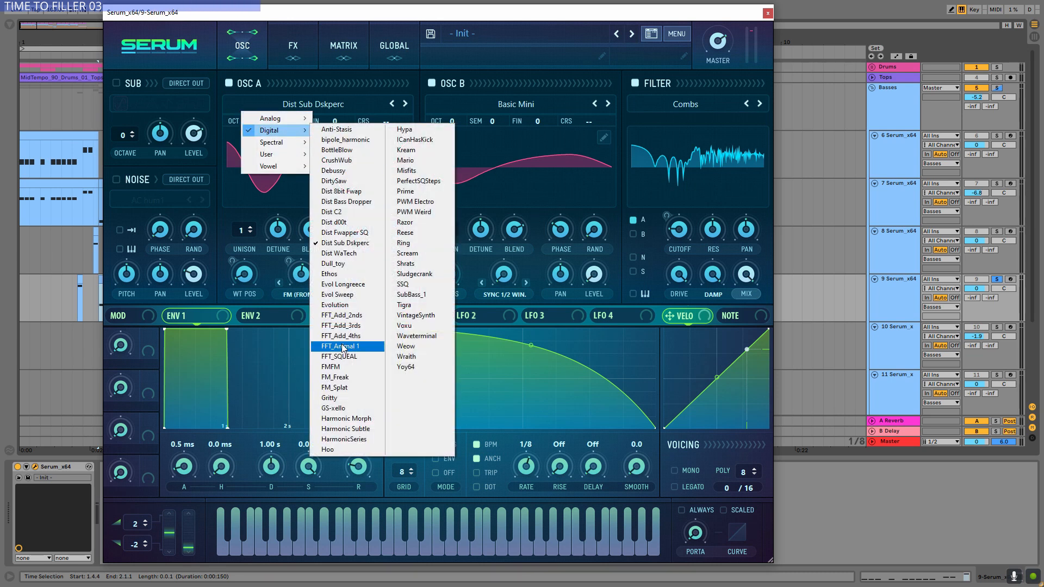
click(468, 21)
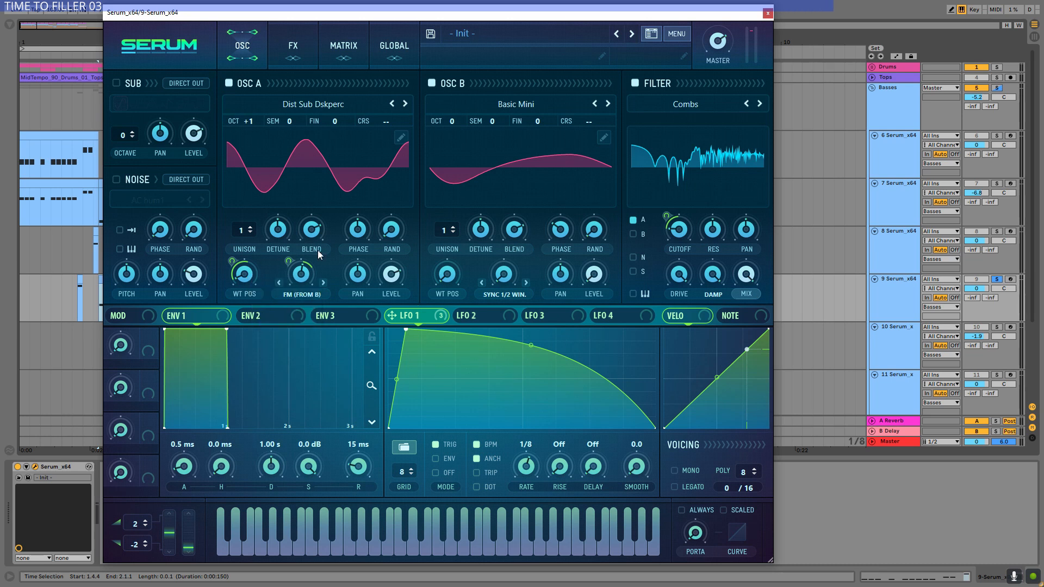
click(293, 45)
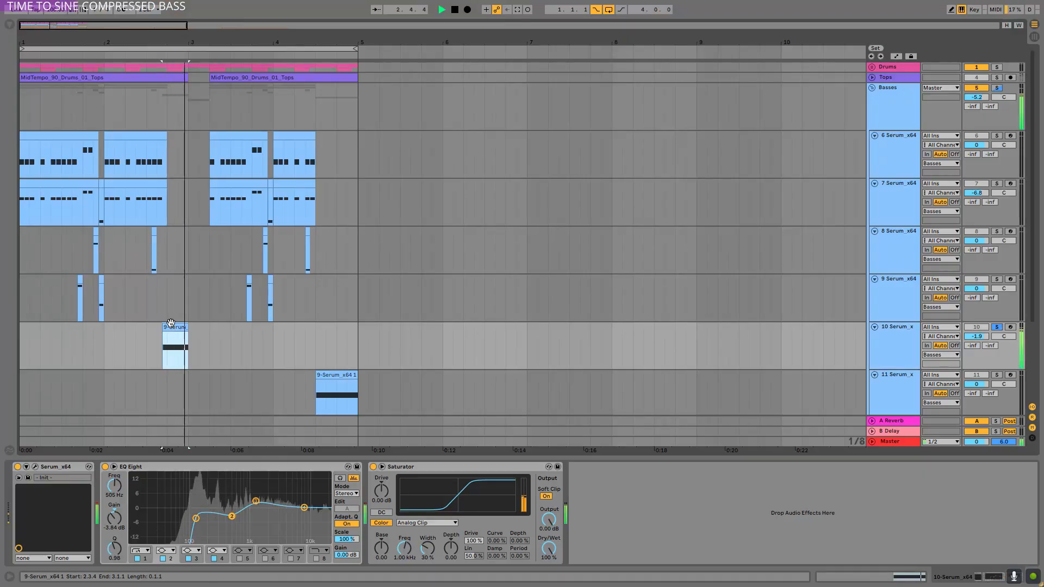
Step: Audition the 10 Serum bass and compare its sound with Serum's equalizer switched off and back on
key(space)
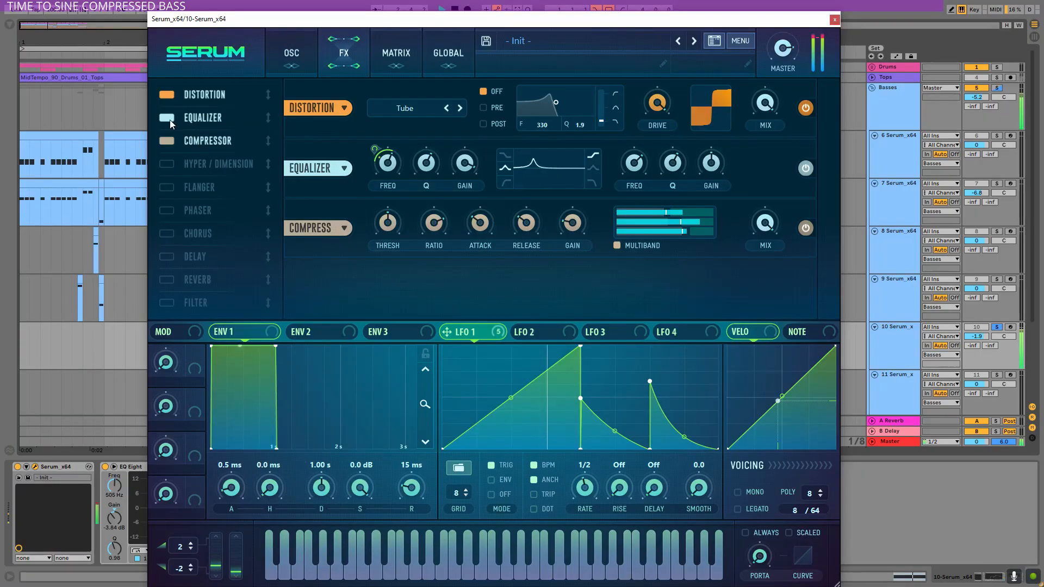
click(167, 118)
click(168, 119)
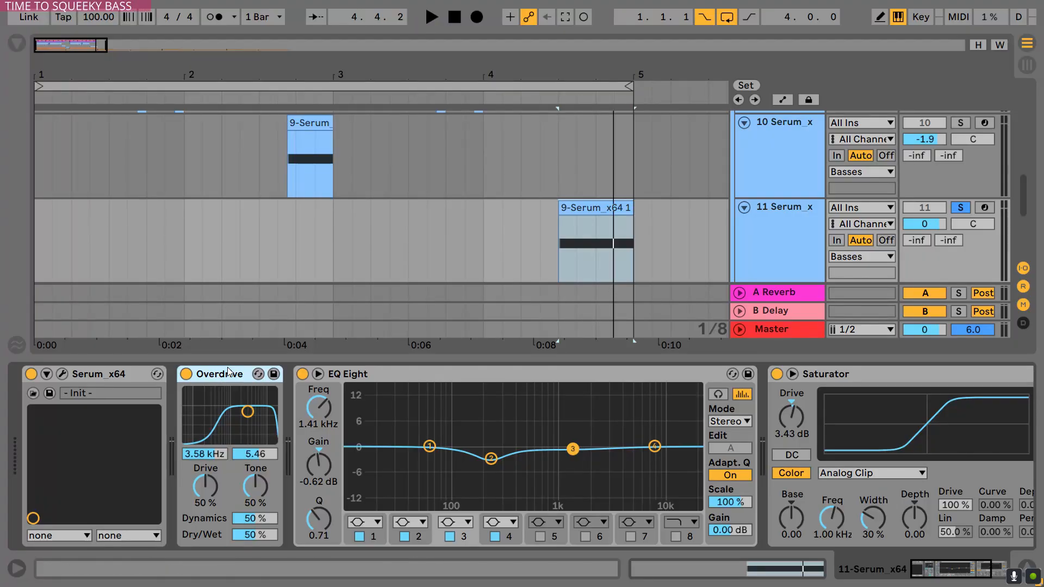
Step: Compare the 11 Serum bass with its Overdrive and EQ Eight devices bypassed and active during playback
click(185, 374)
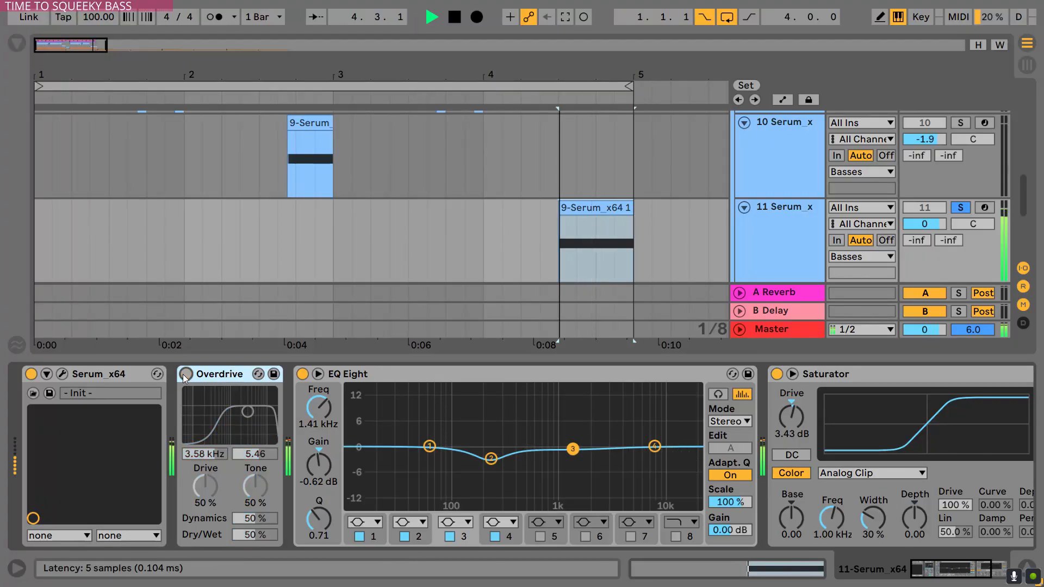
click(370, 374)
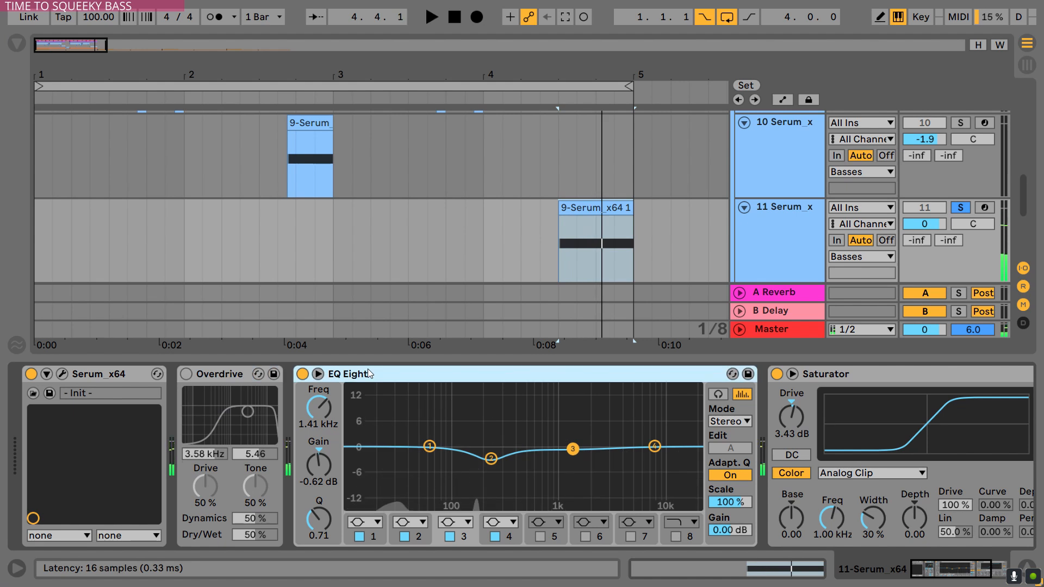
click(491, 460)
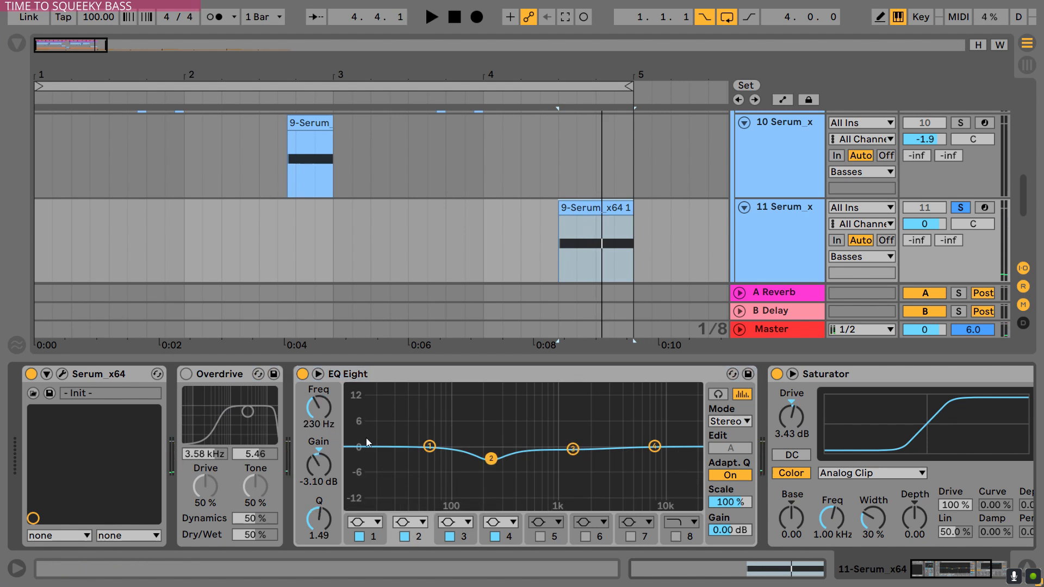
click(303, 374)
key(space)
click(303, 375)
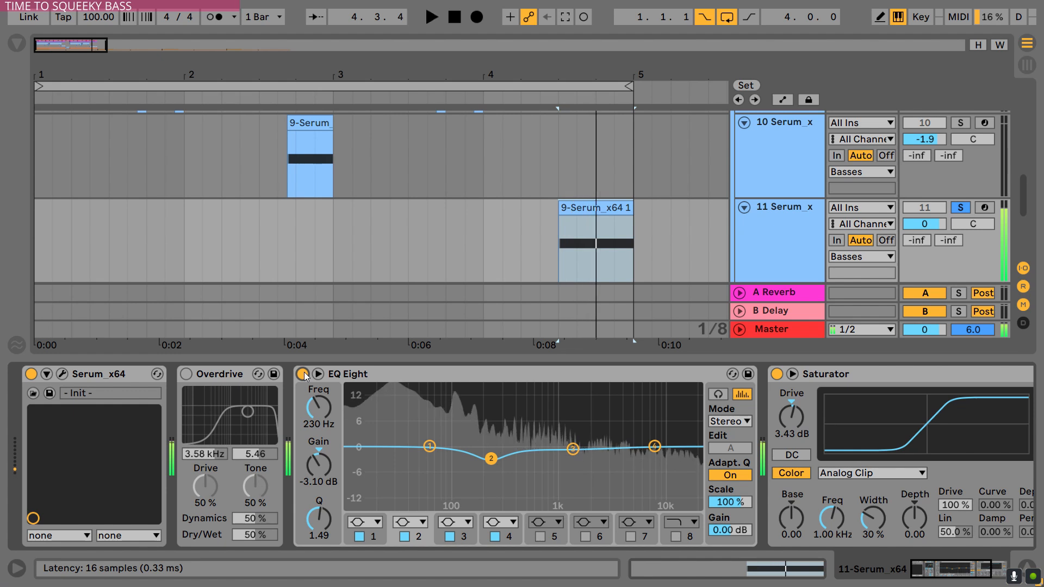
click(303, 374)
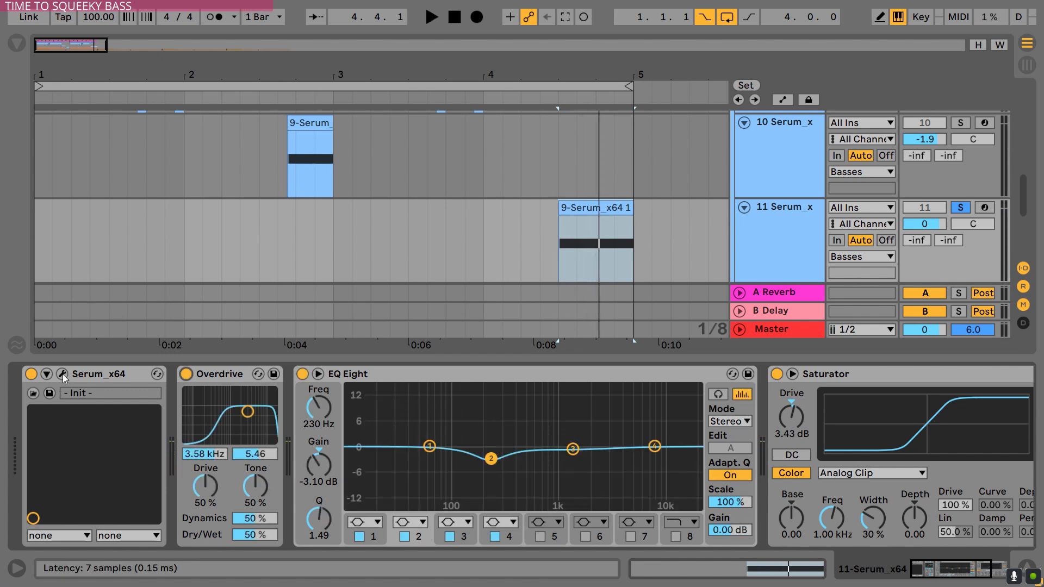
Step: Open Serum on track 11 and audition the bass with oscillator B and the filter each switched off and on
click(62, 375)
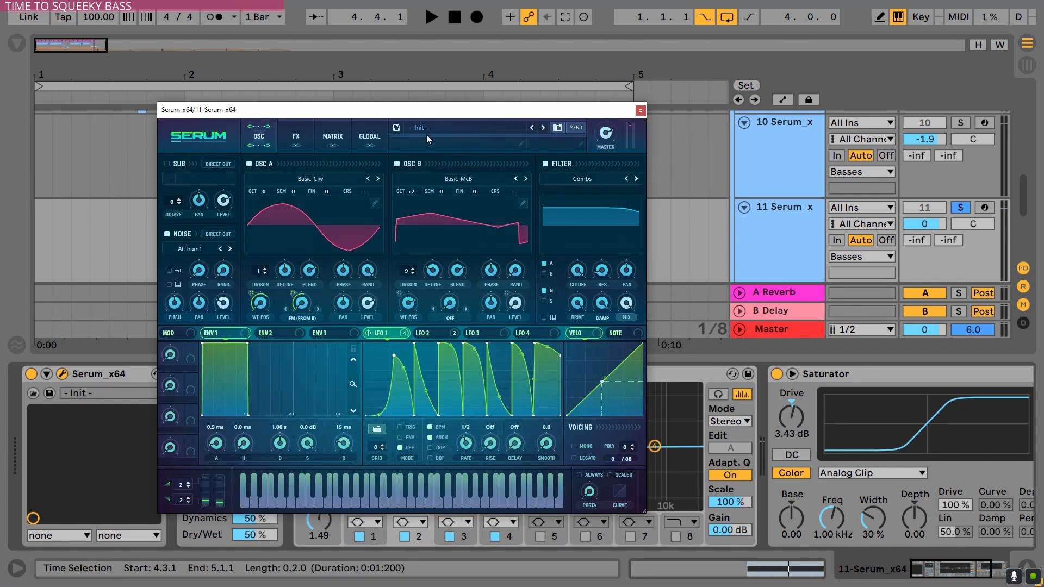
drag(346, 110, 312, 17)
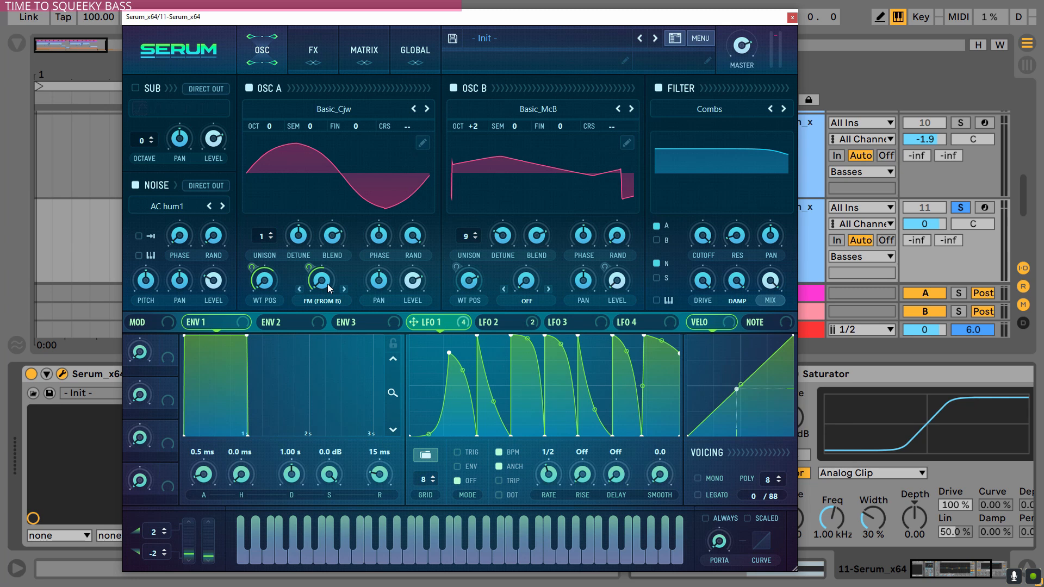
key(space)
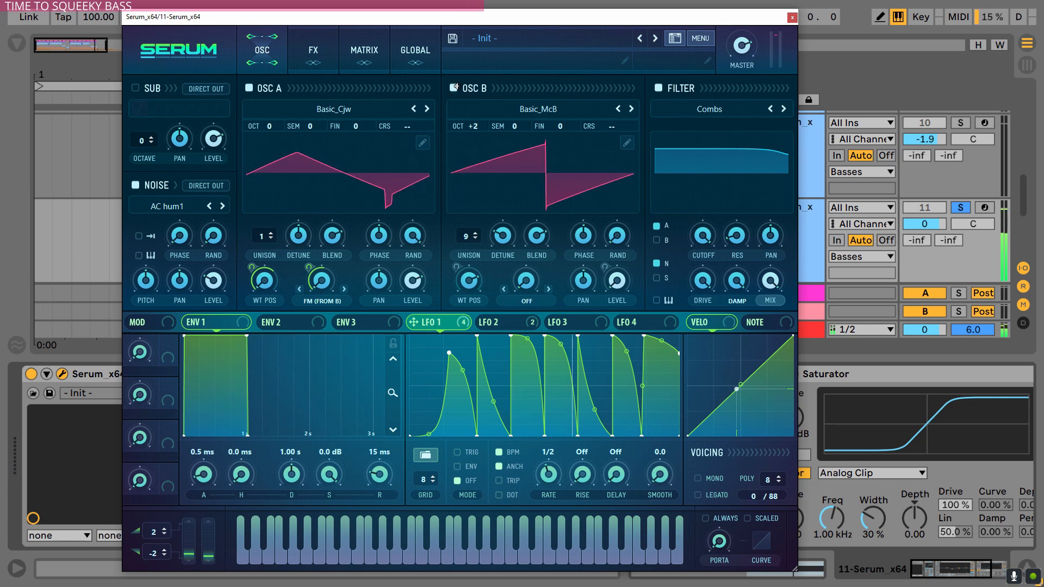
click(454, 87)
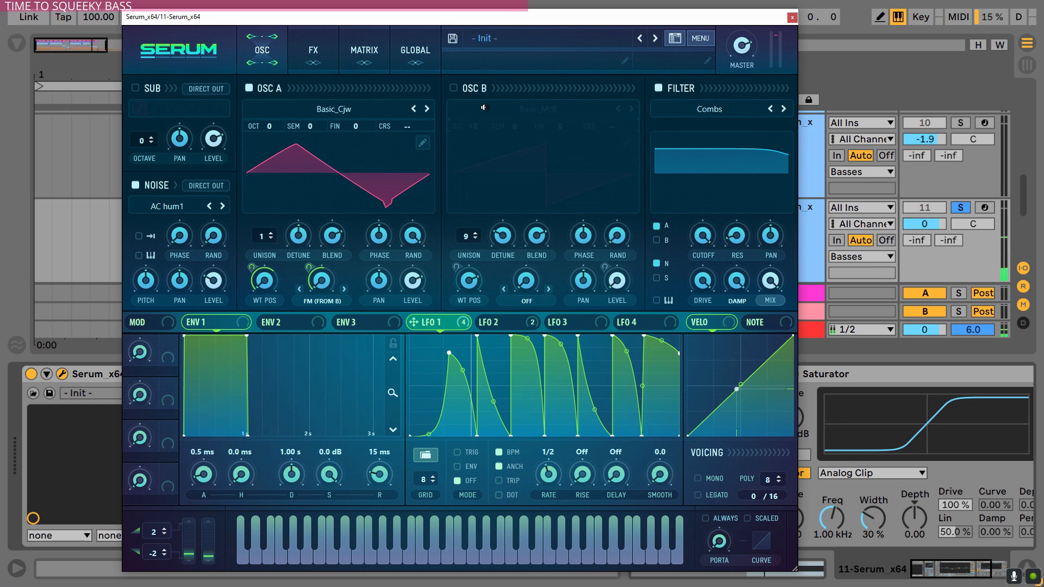
click(453, 88)
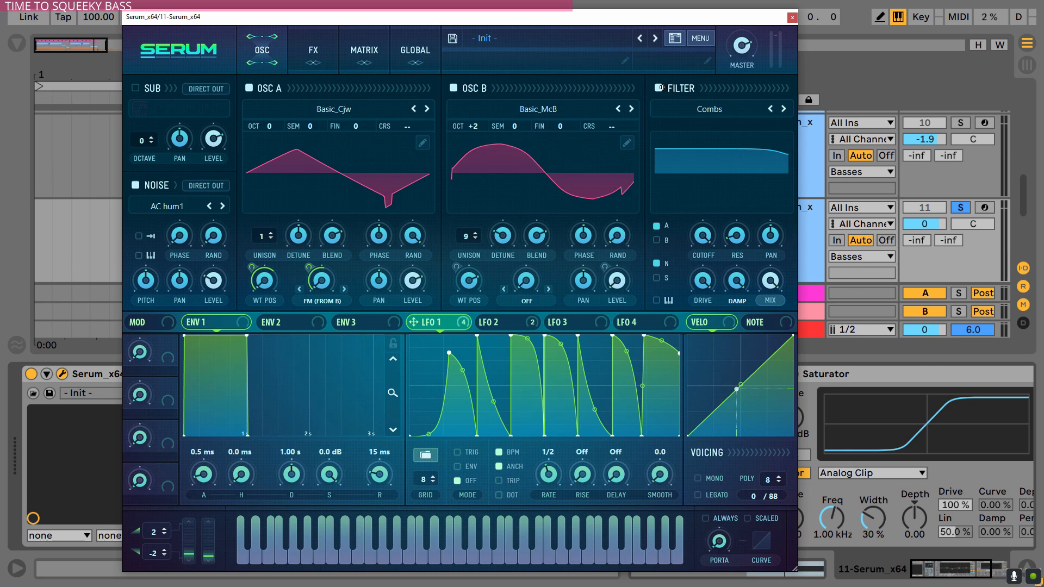
click(659, 88)
click(659, 88)
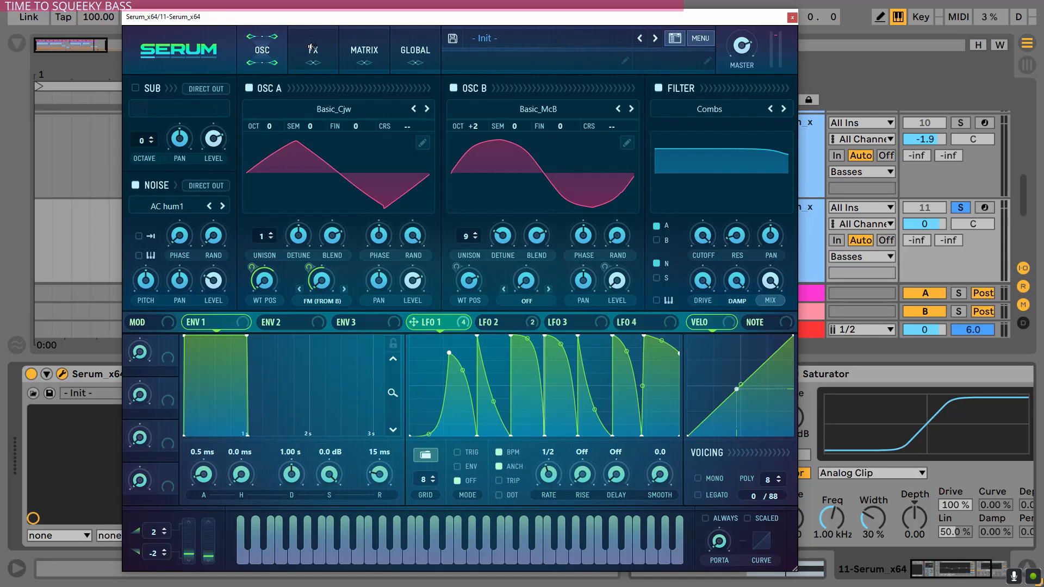
Step: Show the track 11 Serum patch's effects and compare the sound with the flanger switched off and on
click(312, 48)
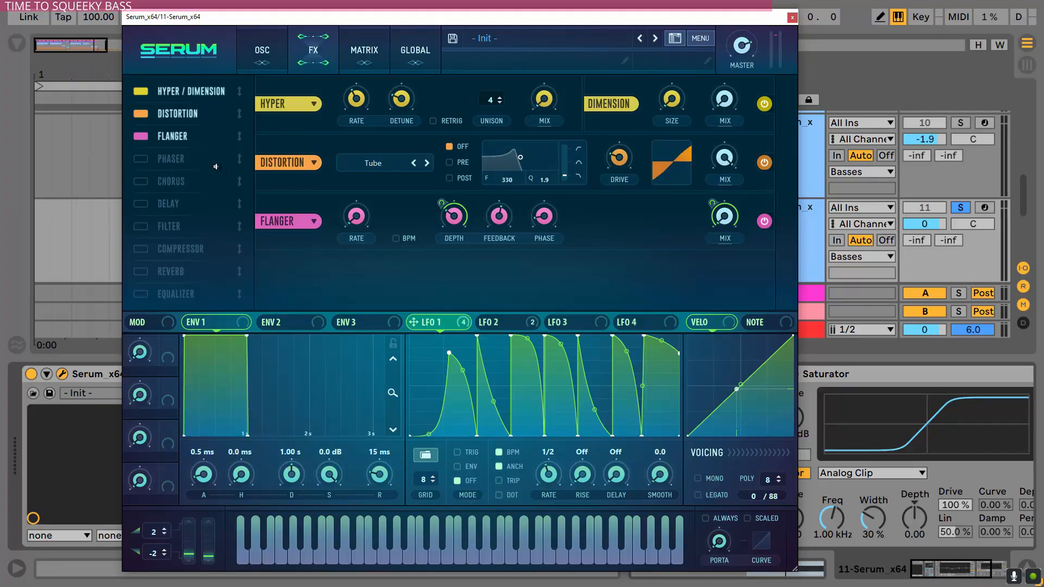
click(140, 136)
click(140, 136)
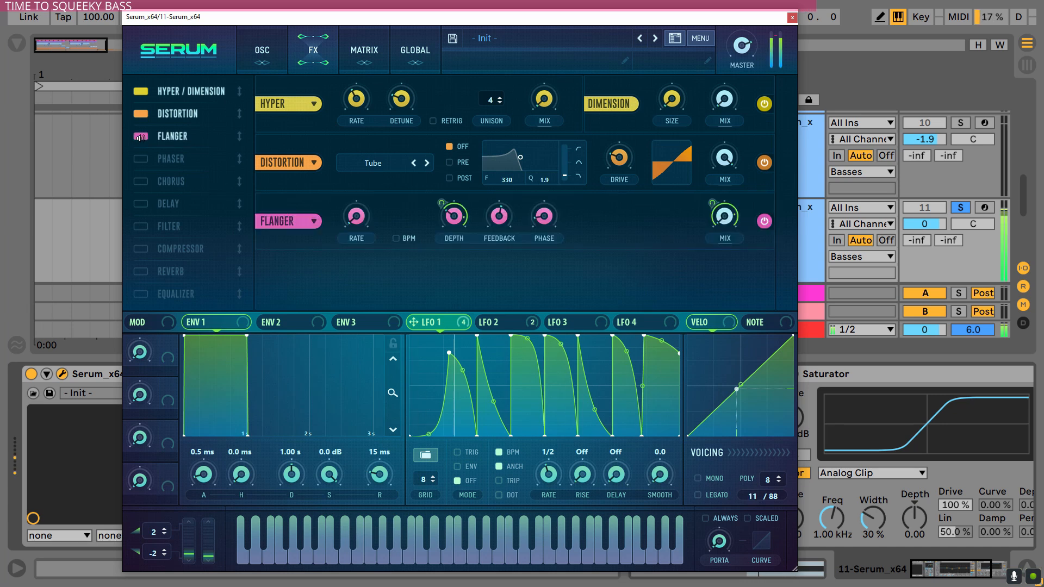
Step: Examine LFO 2's modulation of oscillator B, comparing the sound with oscillator B switched off and on
click(262, 48)
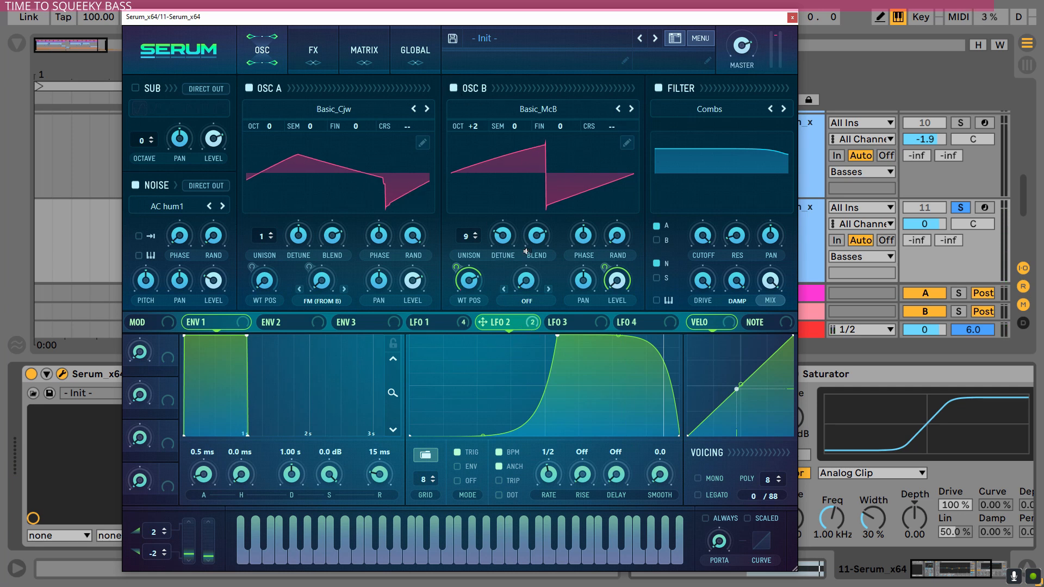
click(453, 87)
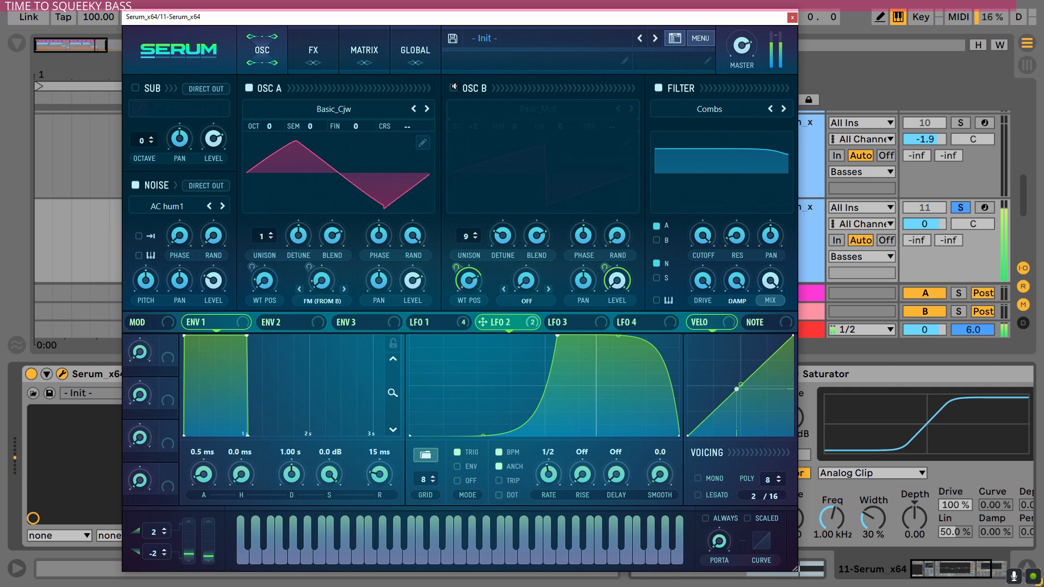
click(454, 87)
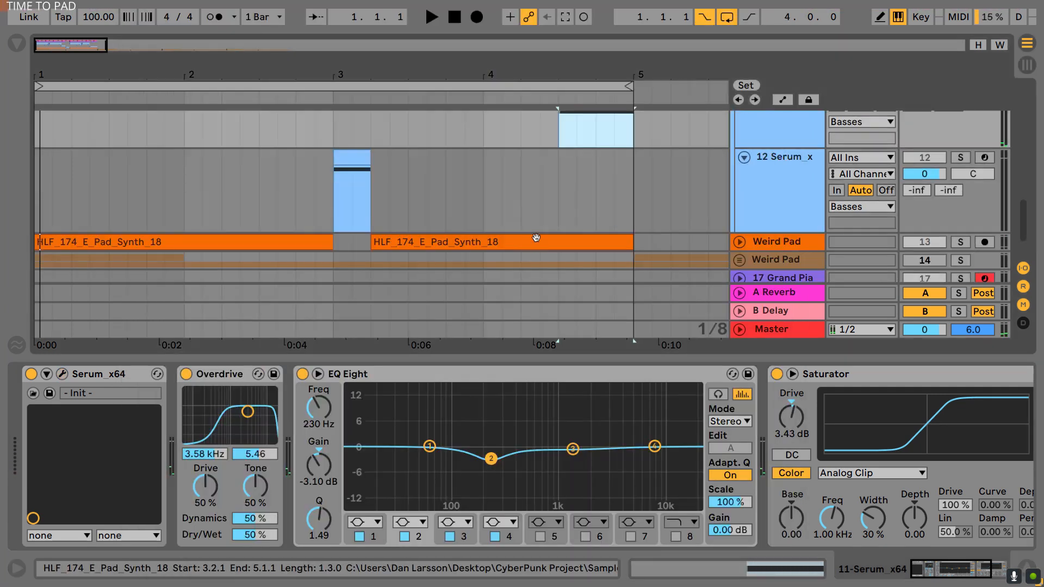
Step: Solo the 12 Serum track and play its clip at bar 3
scroll(658, 221, up, 2)
click(794, 213)
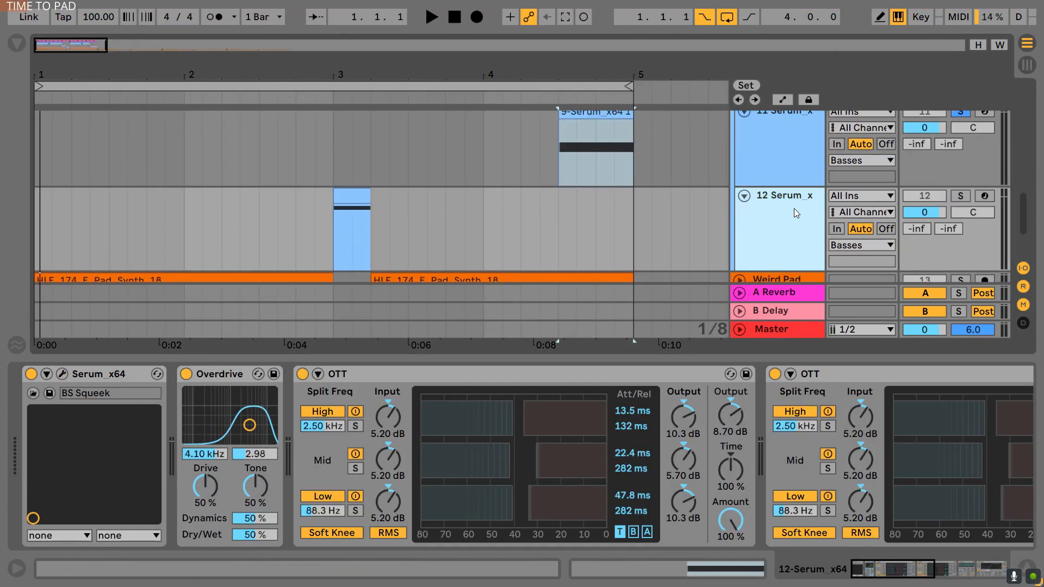
click(961, 198)
click(357, 192)
key(space)
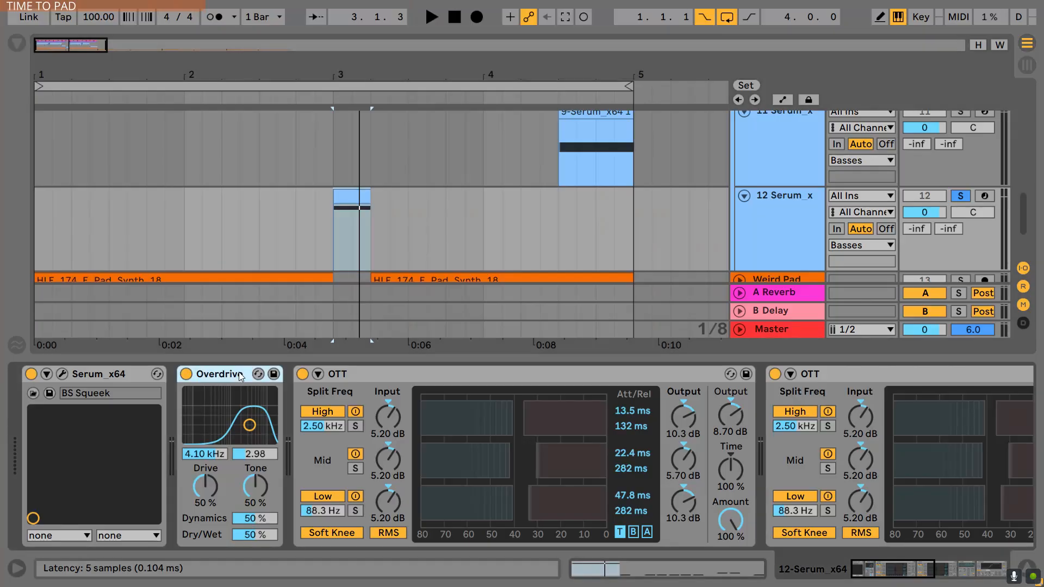
Step: Collapse both OTT devices, Auto Pan and Saturator in the 12 Serum track's device chain
click(370, 375)
double_click(370, 375)
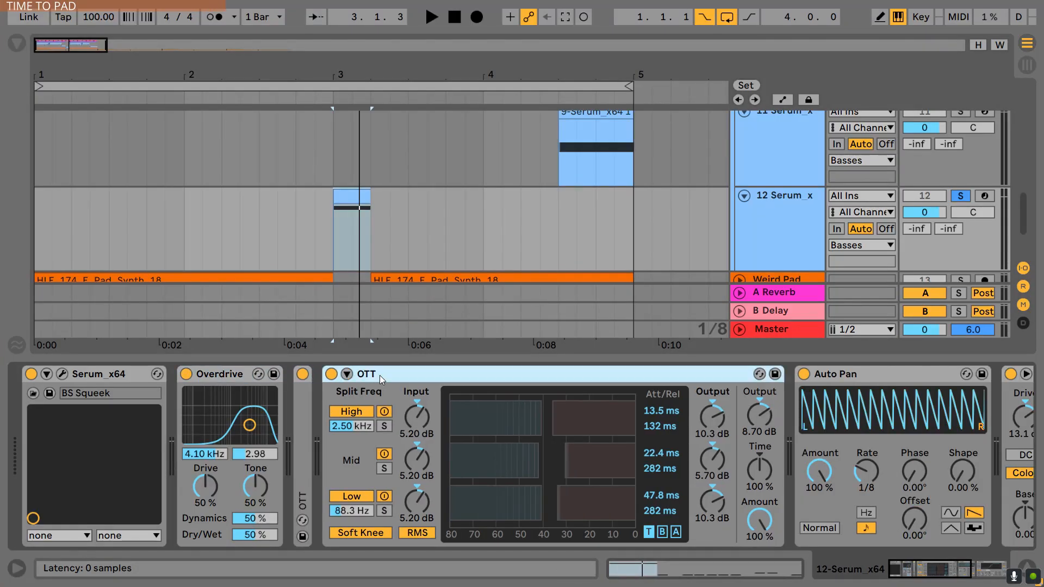
double_click(380, 375)
click(409, 375)
double_click(409, 376)
click(409, 375)
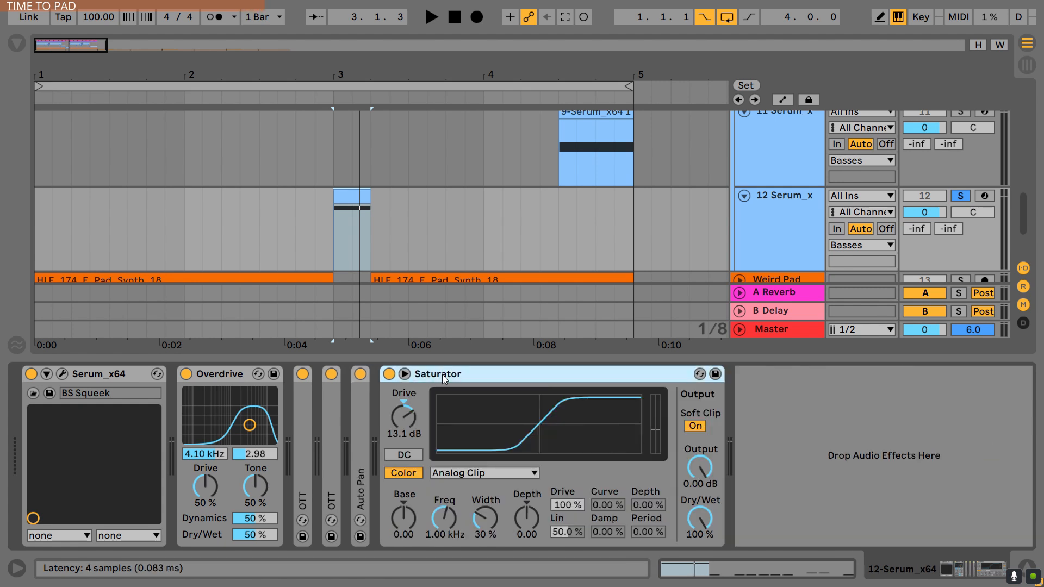
double_click(442, 374)
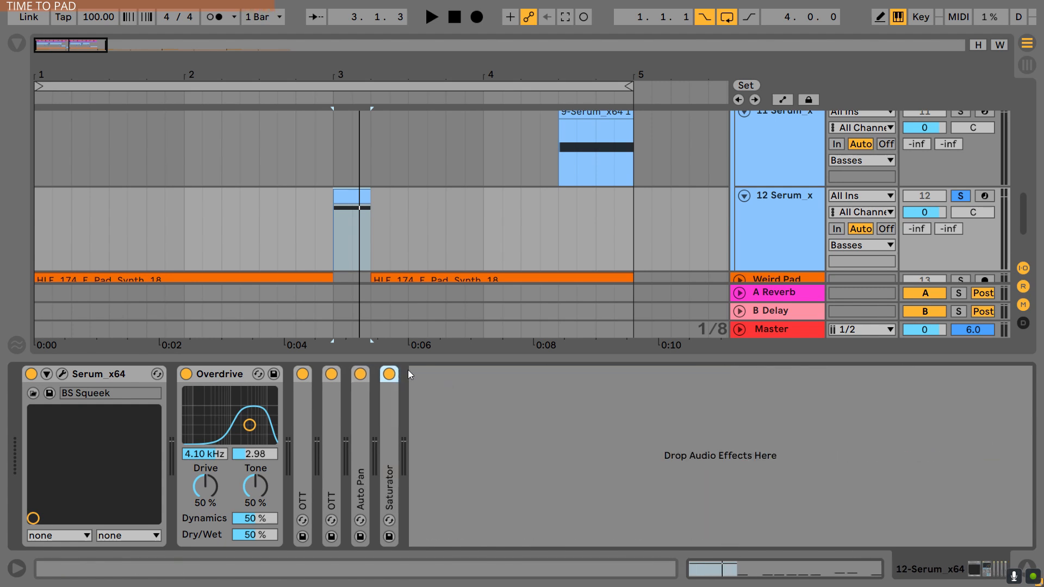
Step: Audition the 12 Serum clip while switching on Overdrive, both OTTs, Auto Pan and Saturator one after another
click(186, 374)
click(303, 374)
key(space)
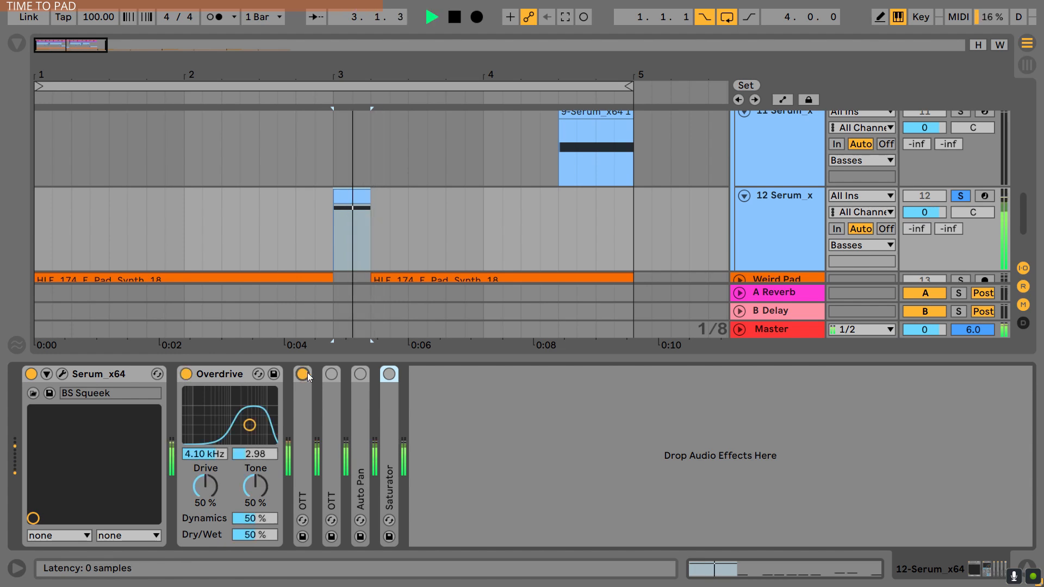
click(331, 374)
click(360, 374)
click(389, 374)
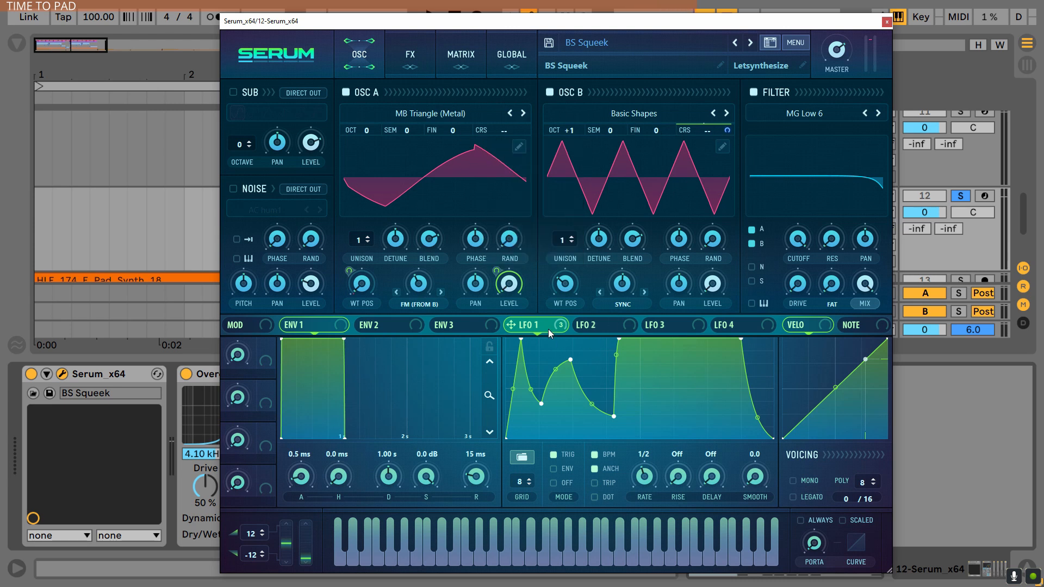
Step: Compare the BS Squeek patch with Serum's filter switched off and on, and show the patch's effects
key(space)
click(756, 91)
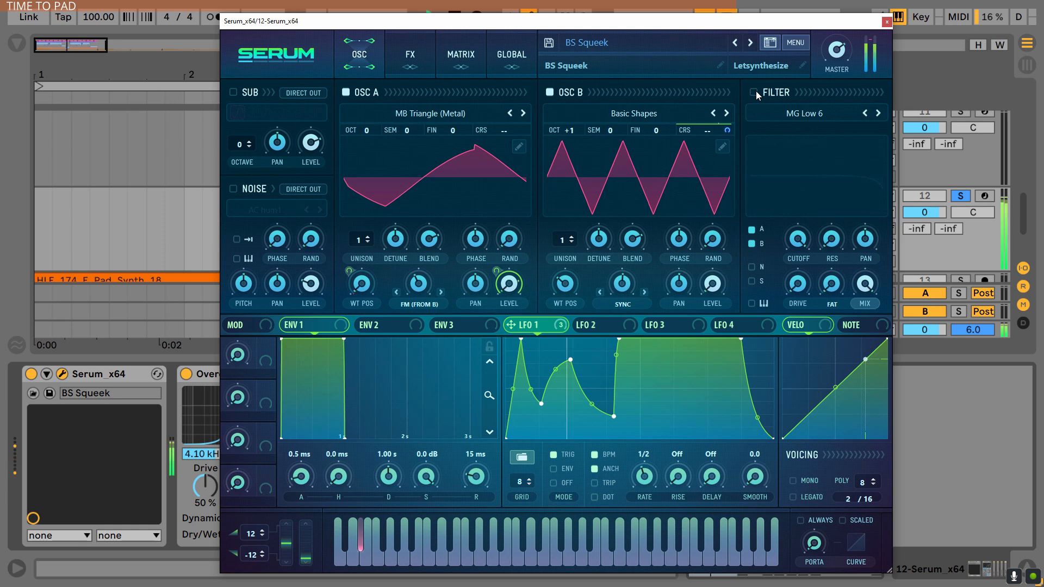
click(756, 91)
click(756, 91)
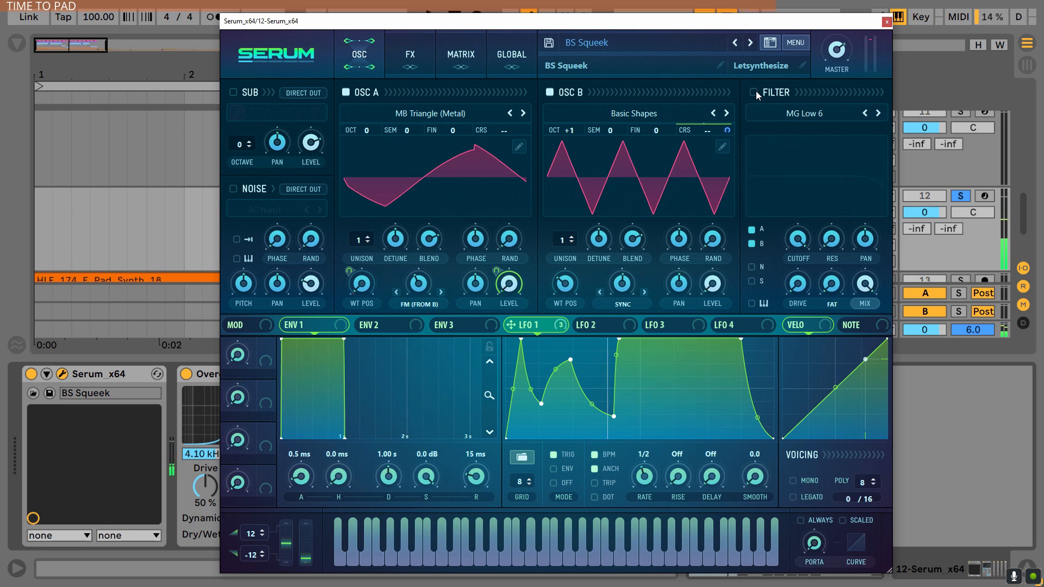
click(416, 53)
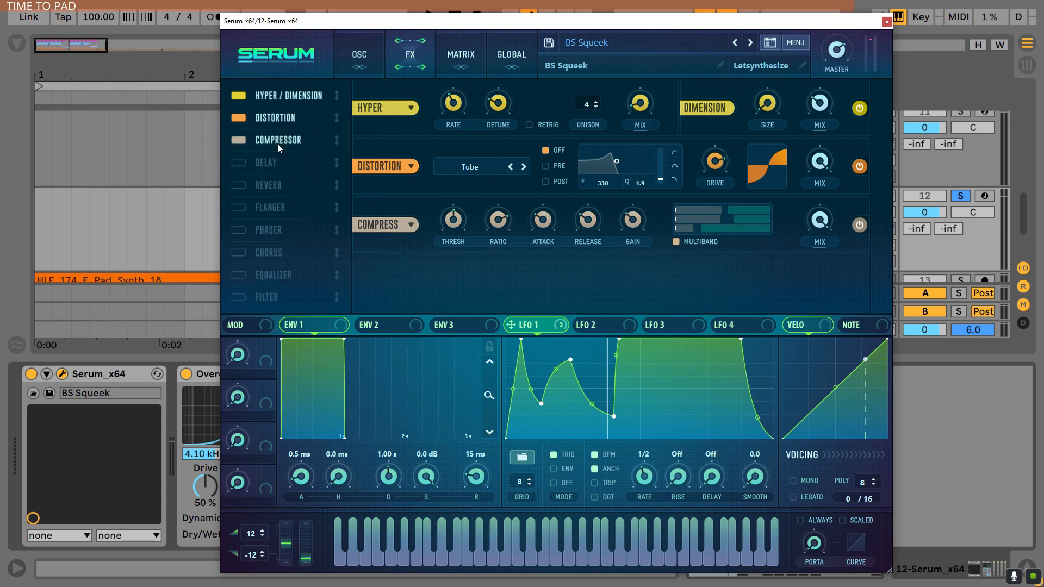
Step: Compare the BS Squeek patch with Serum's distortion and compressor effects switched off and on, and close the plugin window
click(238, 117)
click(239, 140)
click(238, 140)
click(240, 118)
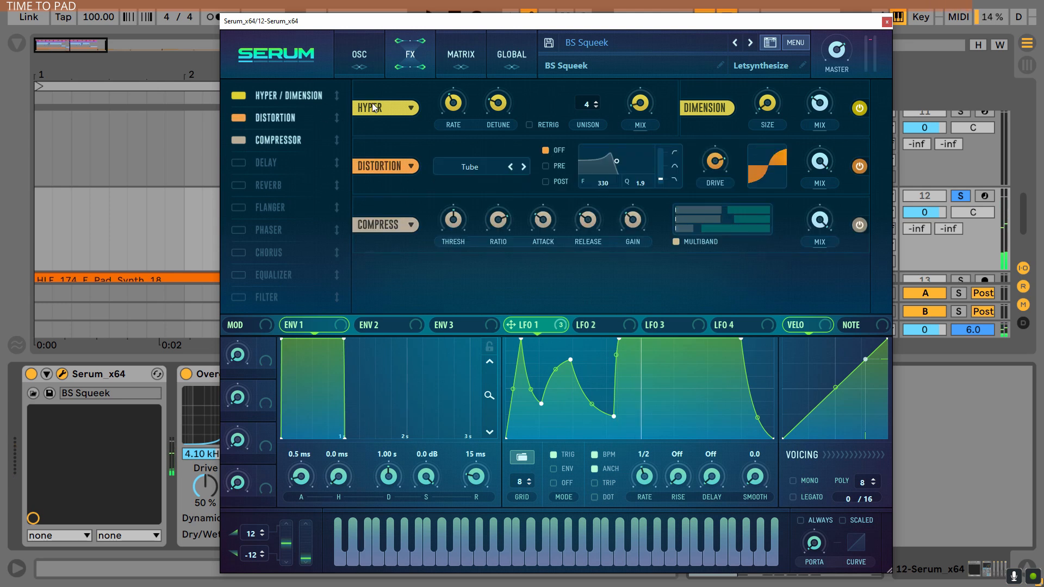
click(887, 21)
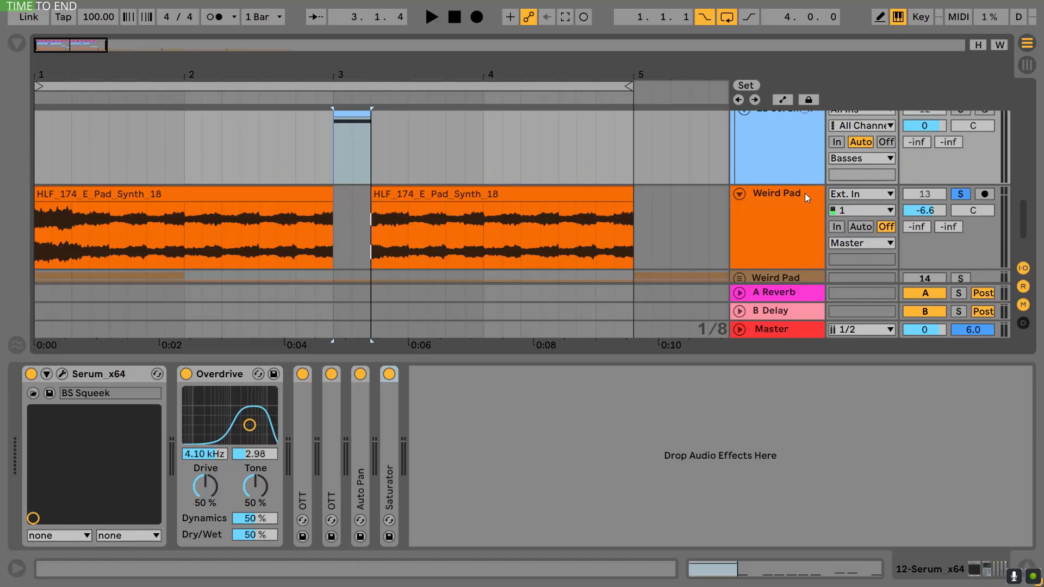
Step: Play the first HLF_174_E_Pad_Synth_18 clip on the Weird Pad track on its own
click(266, 204)
click(193, 194)
key(space)
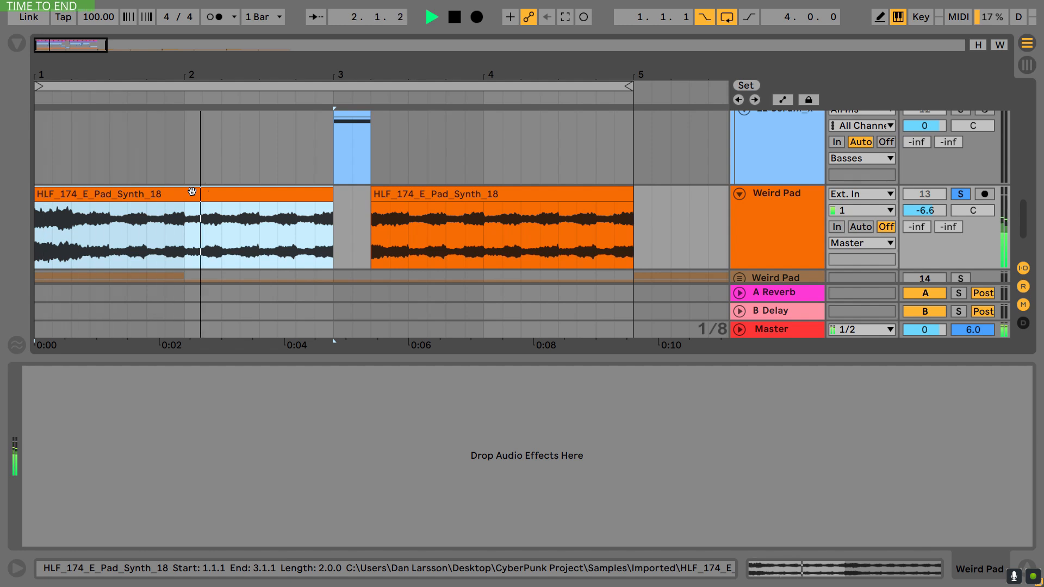
key(space)
Step: Reset the transposition of both Weird Pad clips to 0 st, audition them, and undo the reset
shift+click(487, 219)
key(shift+Tab)
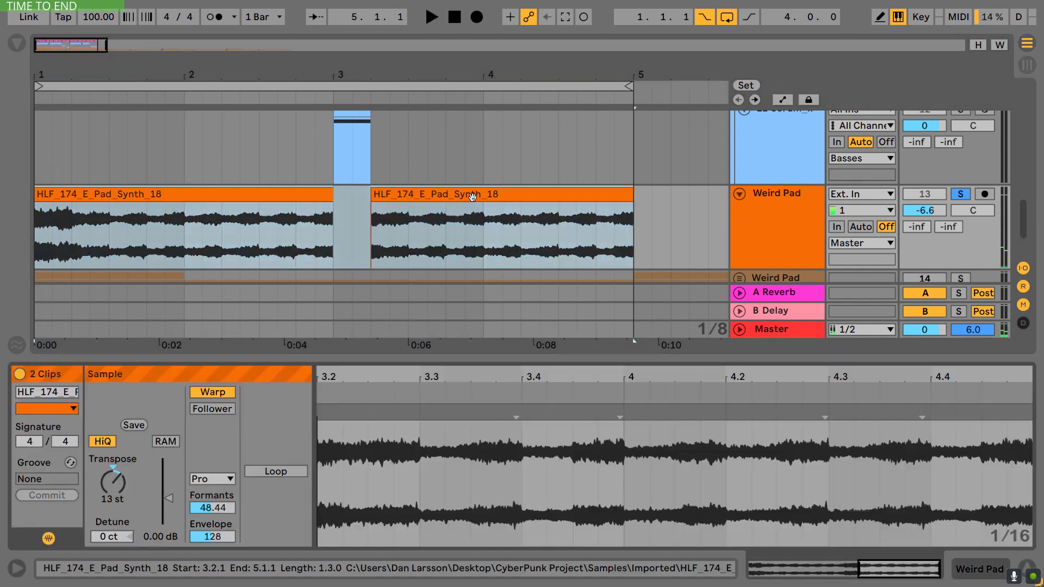
click(113, 465)
key(Delete)
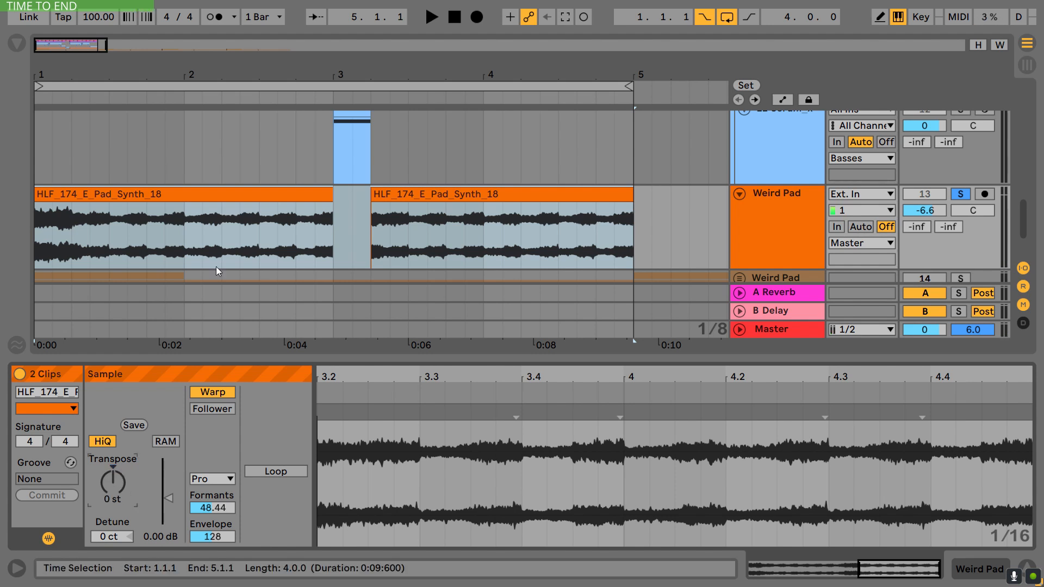
key(space)
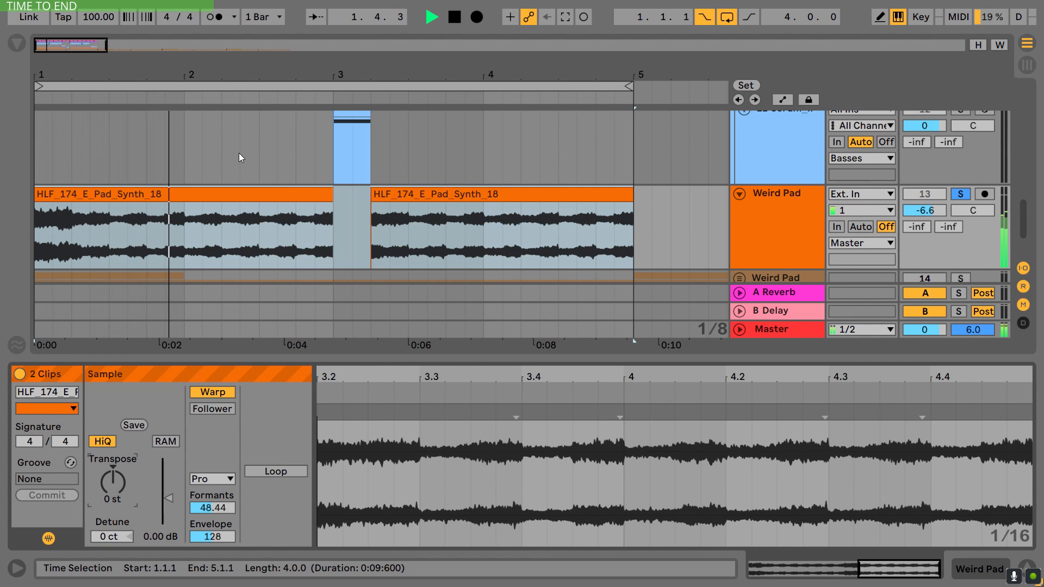
key(space)
key(ctrl+z)
Step: Unfold the Weird Pad group and solo its Stab track
scroll(751, 195, down, 2)
click(739, 211)
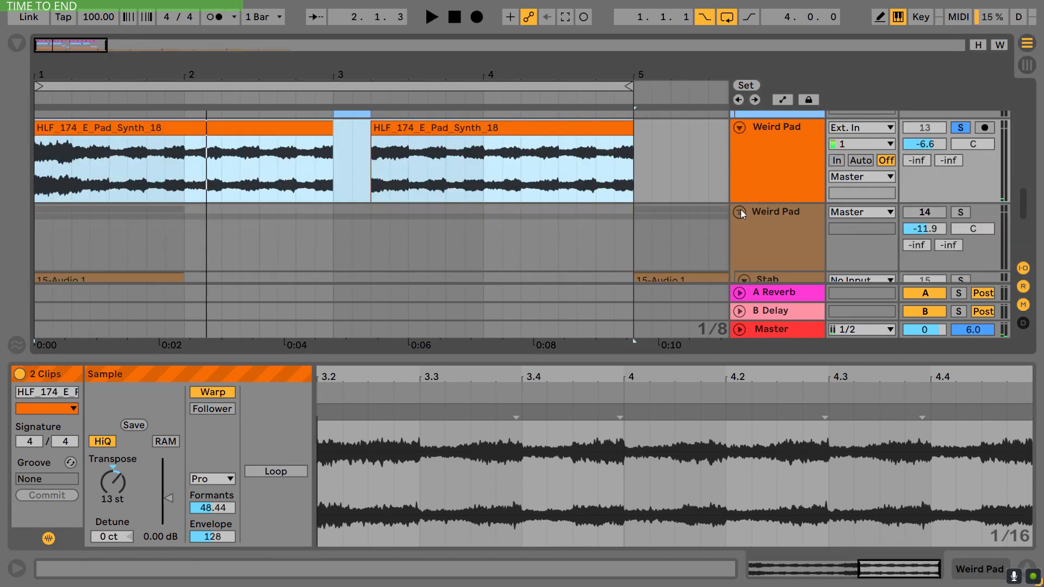
scroll(780, 178, down, 3)
click(782, 176)
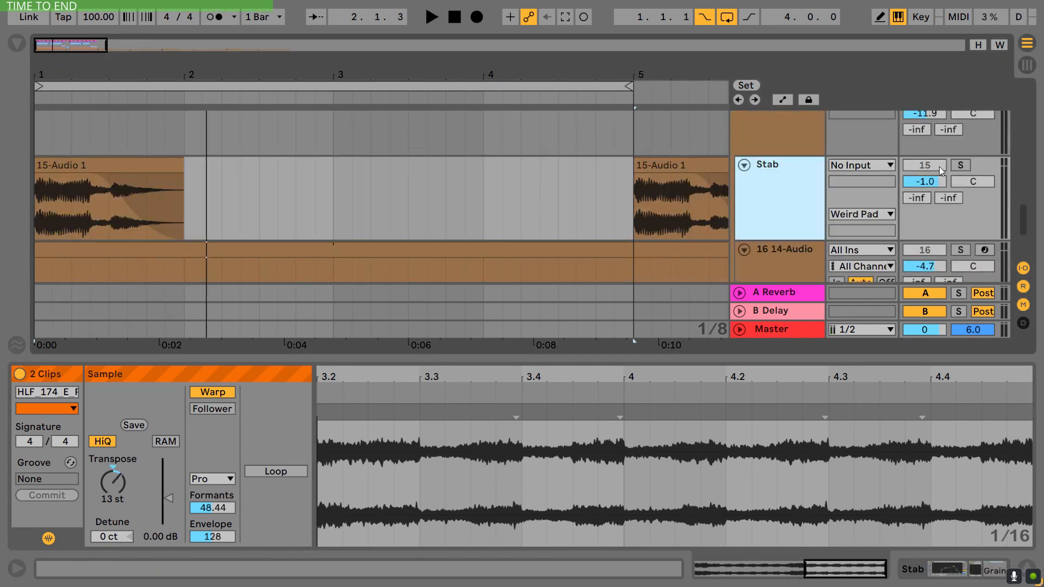
click(960, 164)
Step: Extend the end of the first 15-Audio 1 clip on the Stab track to about 2.2.1 and remove its fade-out
click(84, 167)
drag(181, 166, 579, 171)
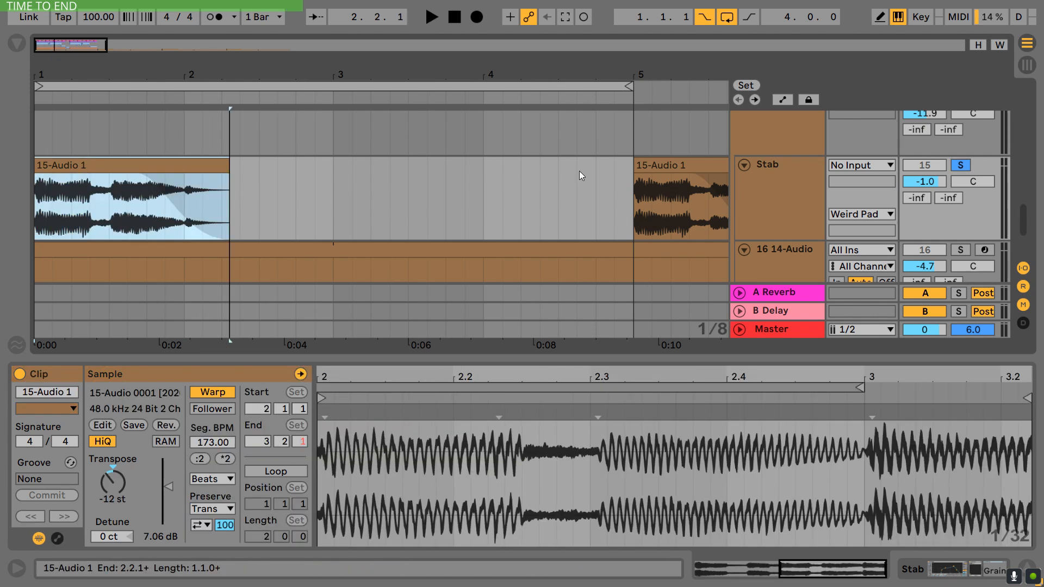
drag(139, 176, 229, 179)
Step: Audition the first Stab clip with its transposition reset to 0 st, and show the track's effect devices
click(177, 165)
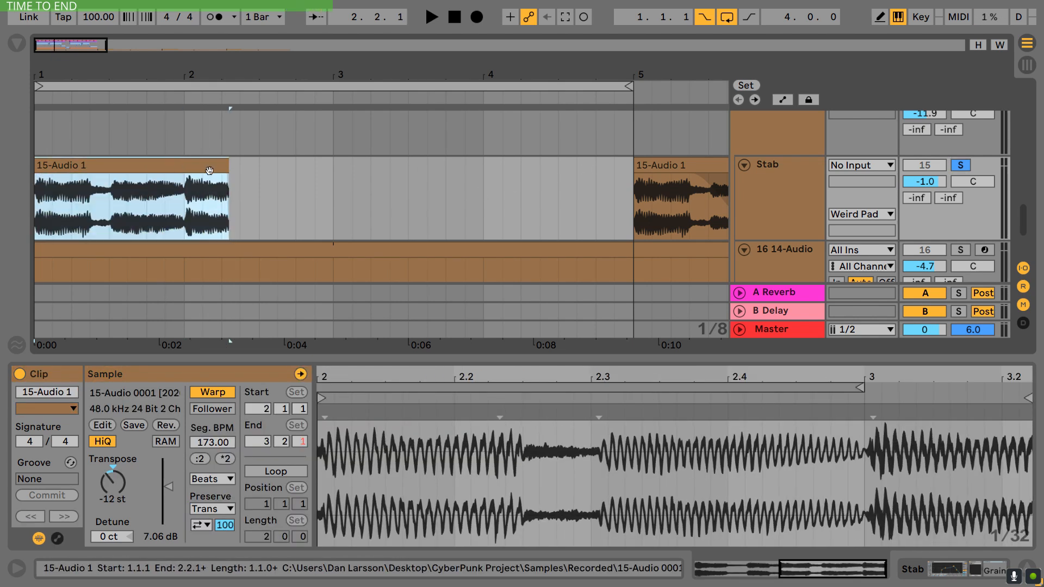
click(113, 465)
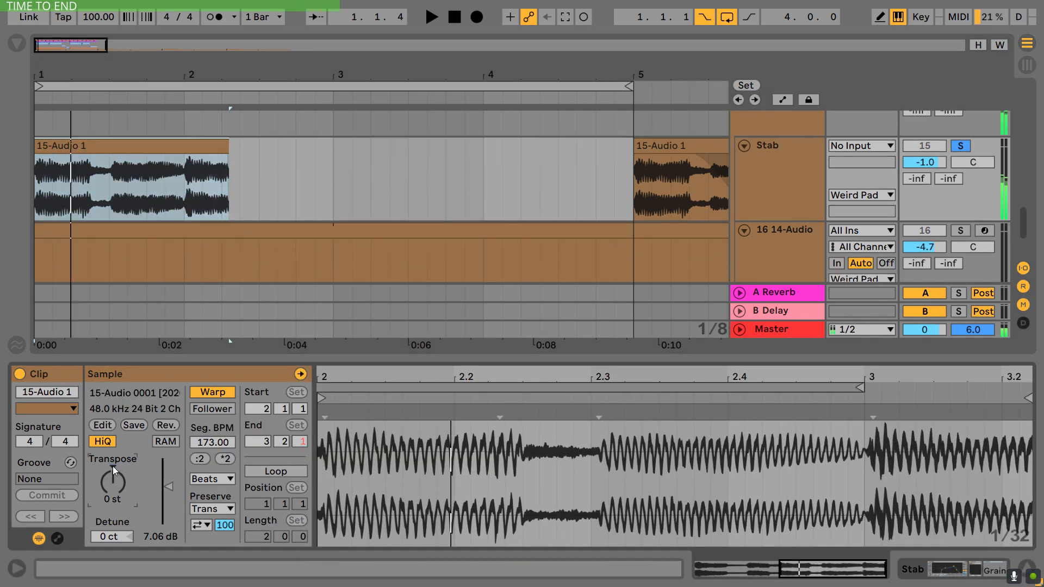
key(space)
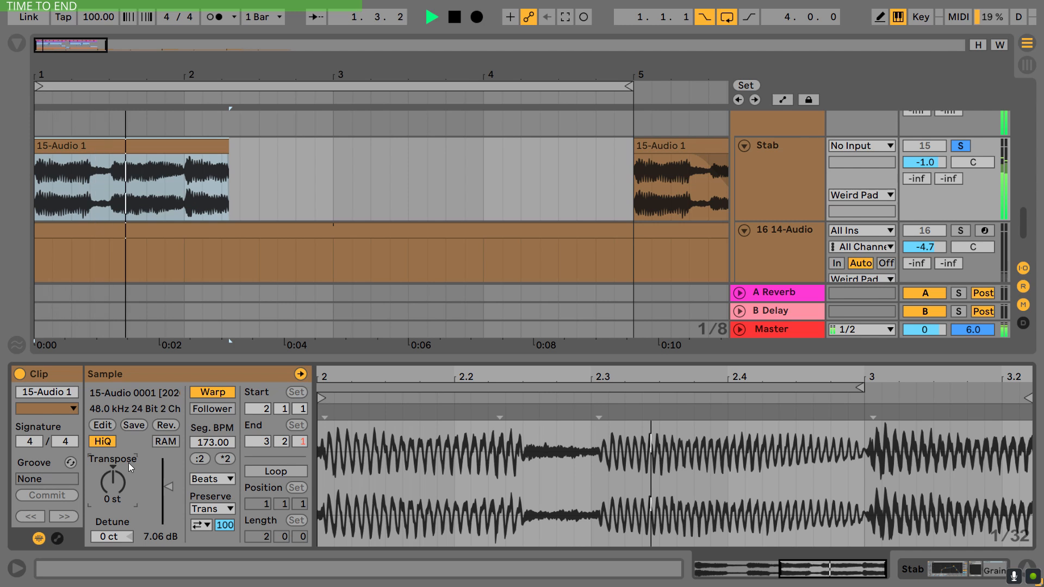
key(space)
key(space)
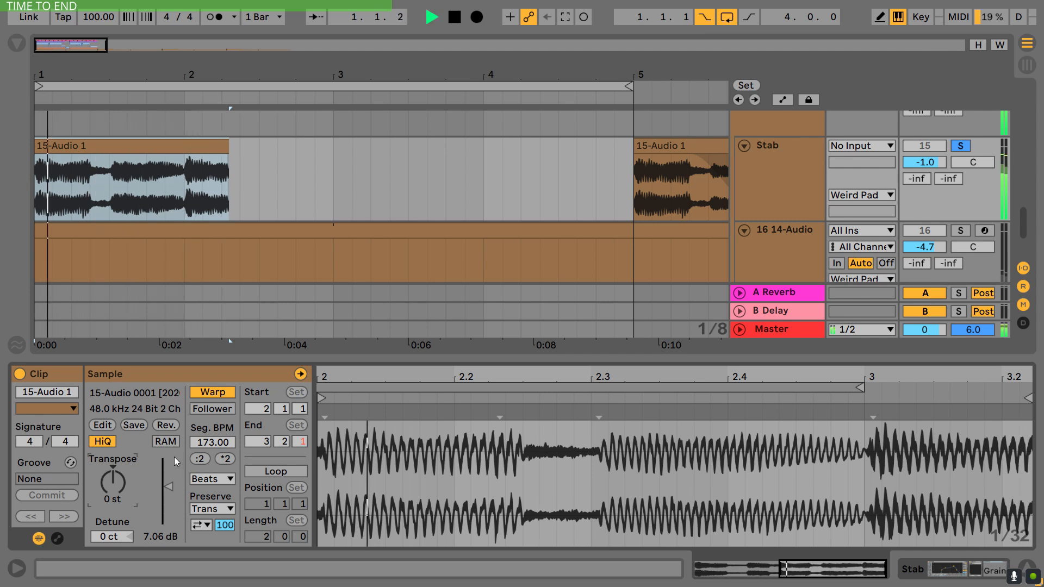
key(space)
double_click(757, 208)
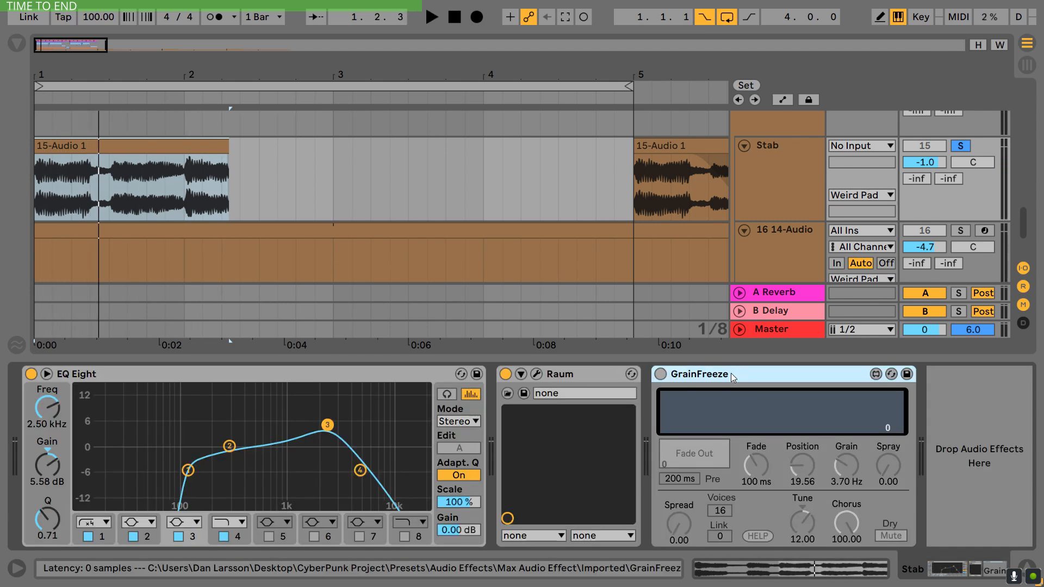